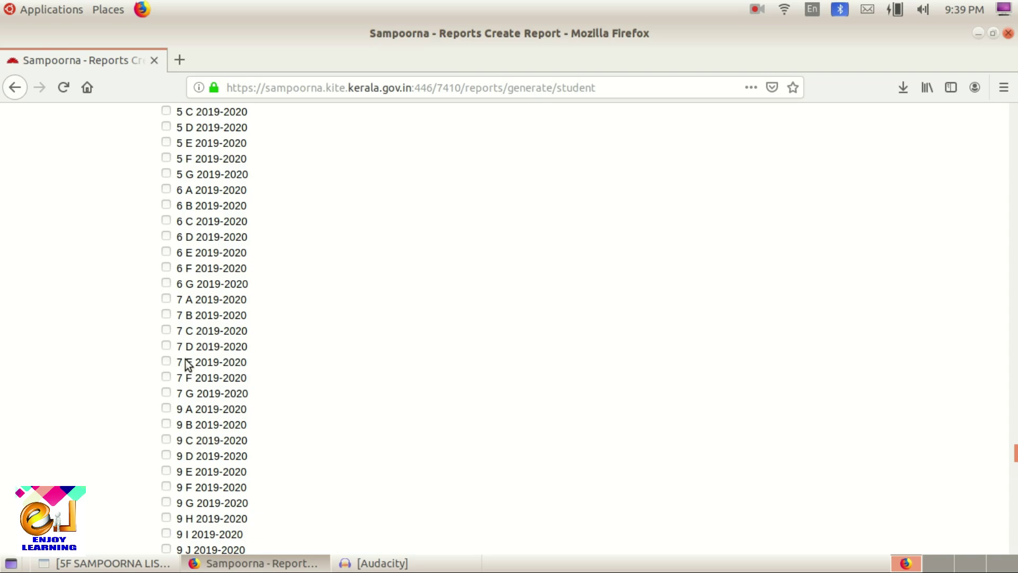
Include division 7 A 2019-2020 in the report and look through the fields available for it
{"action": "left_click", "coordinate": [166, 300]}
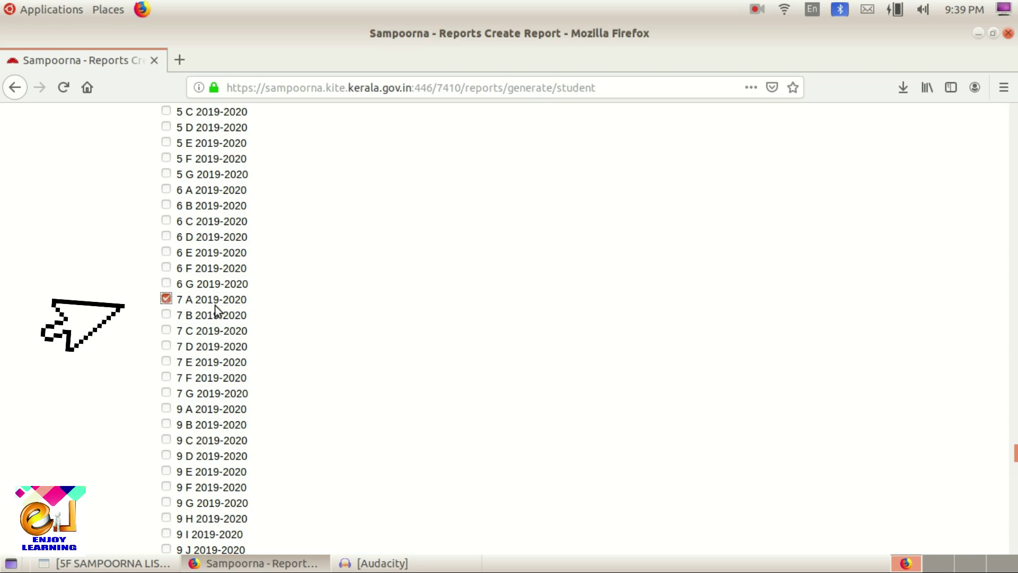
{"action": "scroll", "coordinate": [234, 312], "scroll_direction": "down", "scroll_amount": 15}
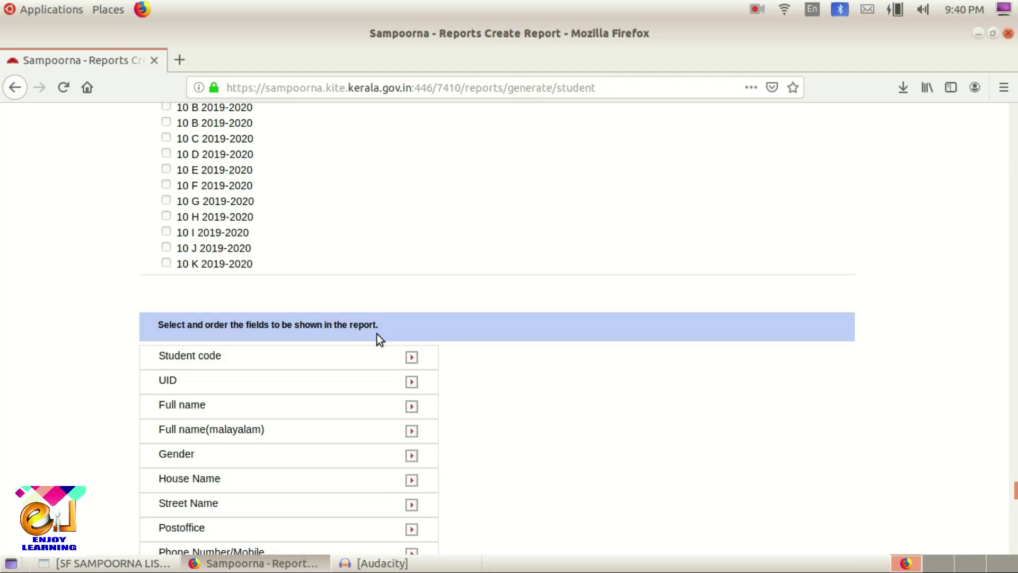
{"action": "scroll", "coordinate": [260, 355], "scroll_direction": "down", "scroll_amount": 12}
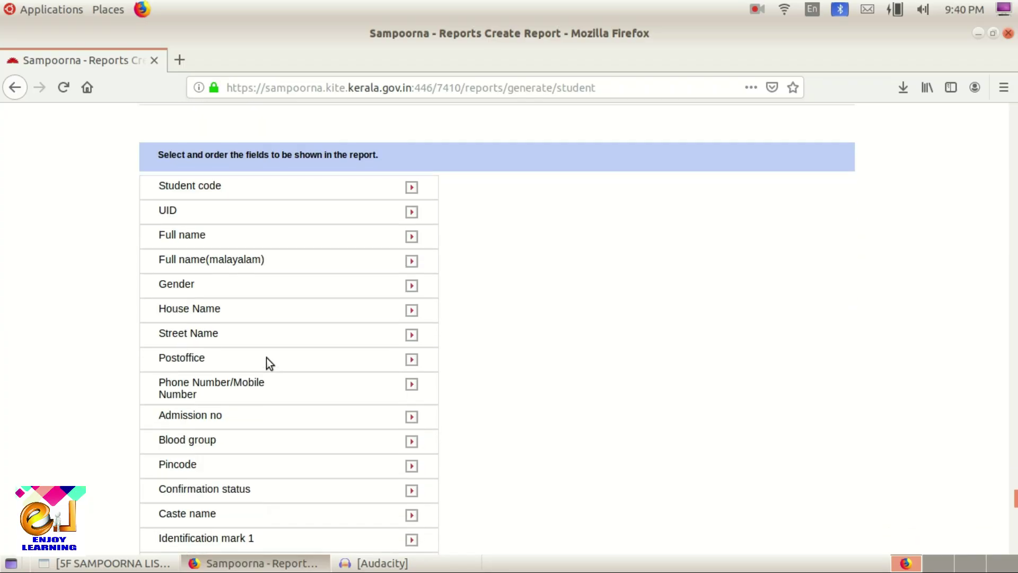
{"action": "scroll", "coordinate": [264, 356], "scroll_direction": "down", "scroll_amount": 15}
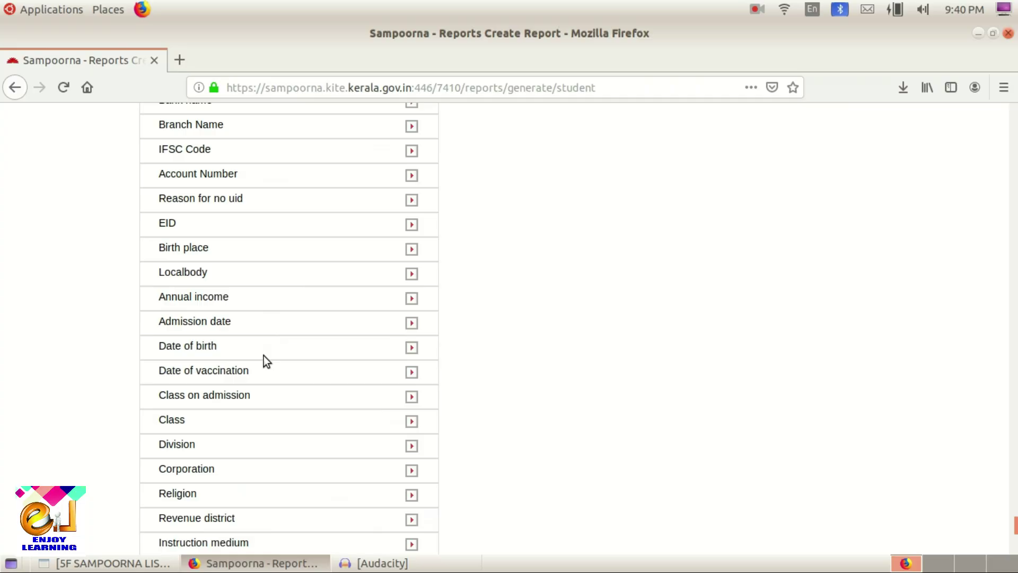
{"action": "scroll", "coordinate": [262, 355], "scroll_direction": "up", "scroll_amount": 10}
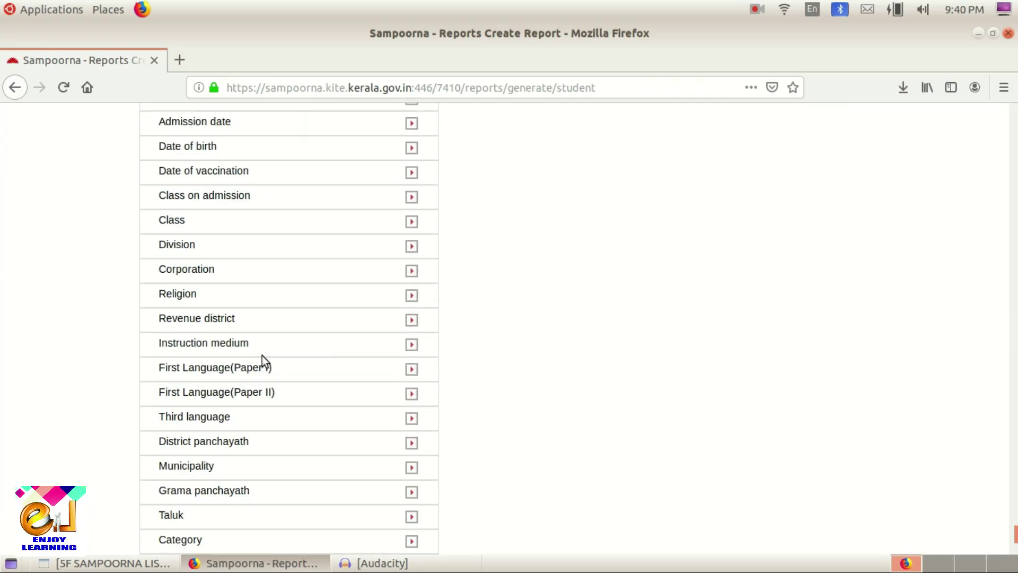
{"action": "scroll", "coordinate": [260, 356], "scroll_direction": "up", "scroll_amount": 10}
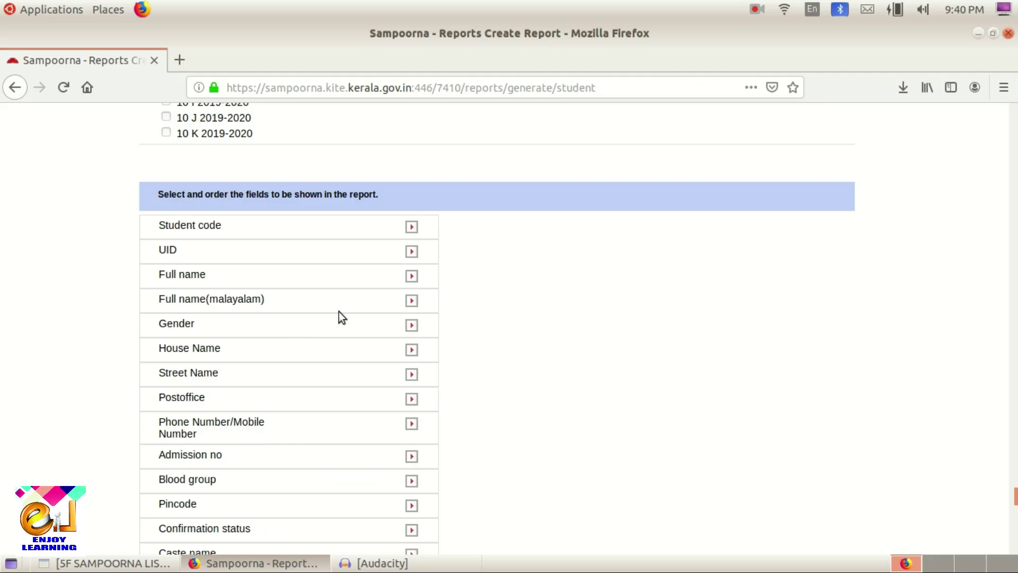
Add the fields Full name, UID, Gender and Admission no to the report
{"action": "left_click", "coordinate": [411, 276]}
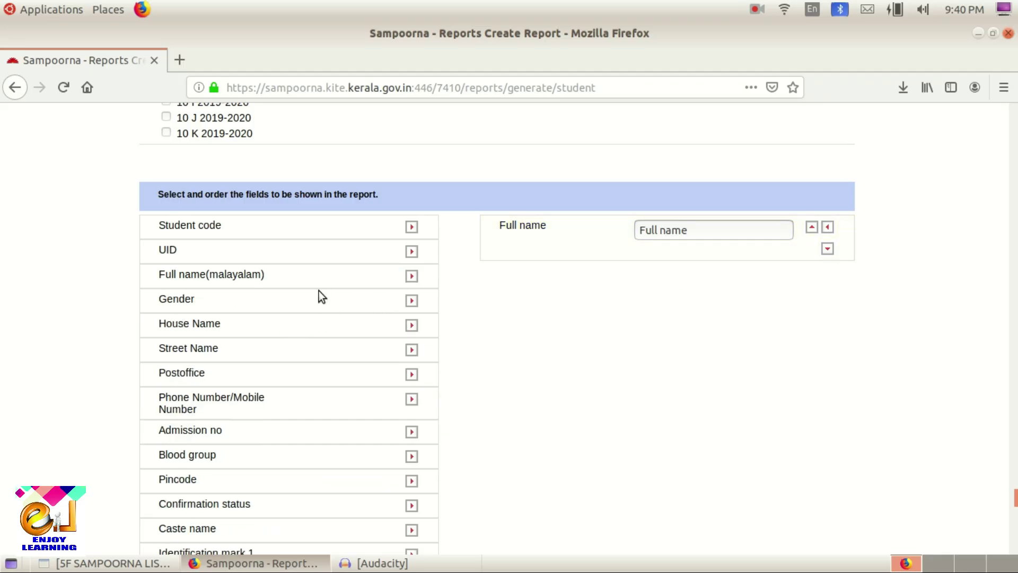
{"action": "left_click", "coordinate": [411, 251]}
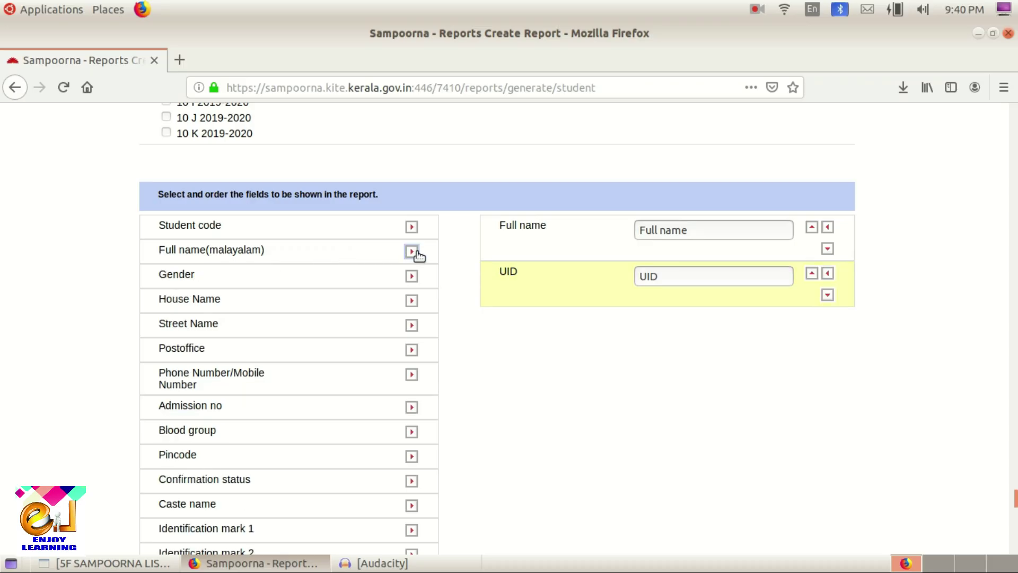
{"action": "left_click", "coordinate": [411, 277]}
{"action": "scroll", "coordinate": [398, 297], "scroll_direction": "down", "scroll_amount": 2}
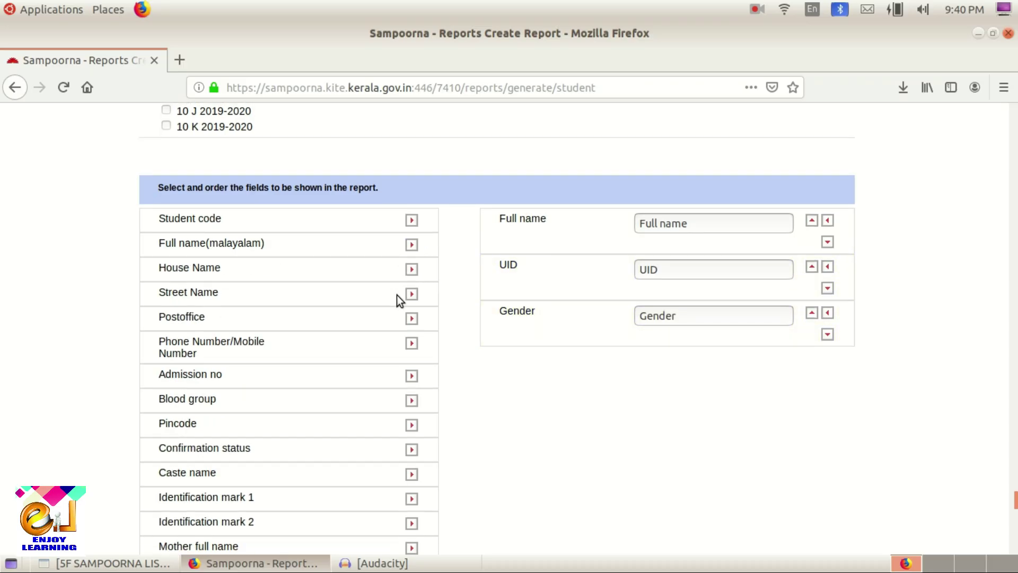
{"action": "left_click", "coordinate": [412, 340]}
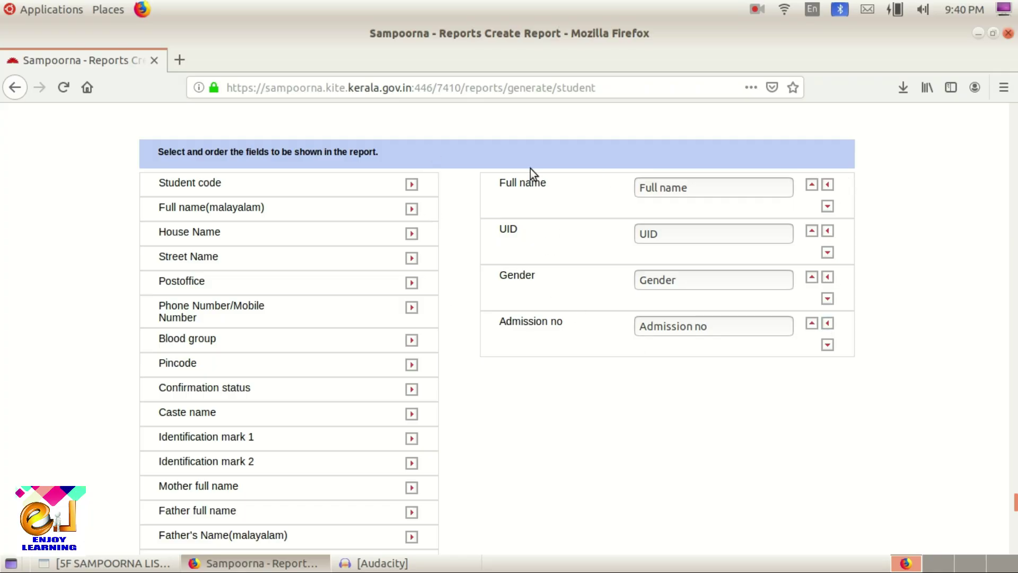
Move Admission no to the first place among the chosen report fields and remove the UID field
{"action": "left_click", "coordinate": [812, 323]}
{"action": "left_click", "coordinate": [812, 277]}
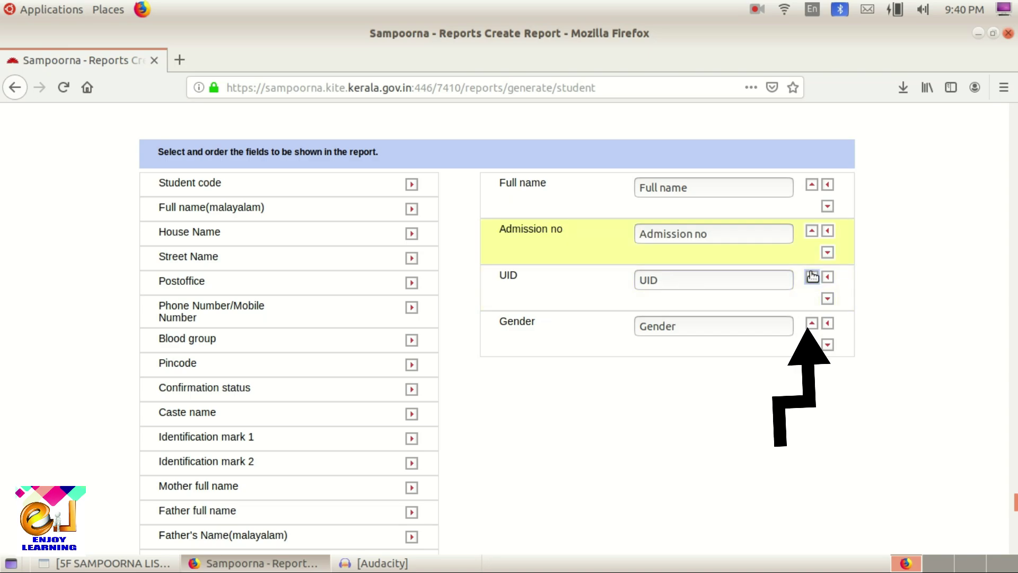
{"action": "left_click", "coordinate": [812, 230]}
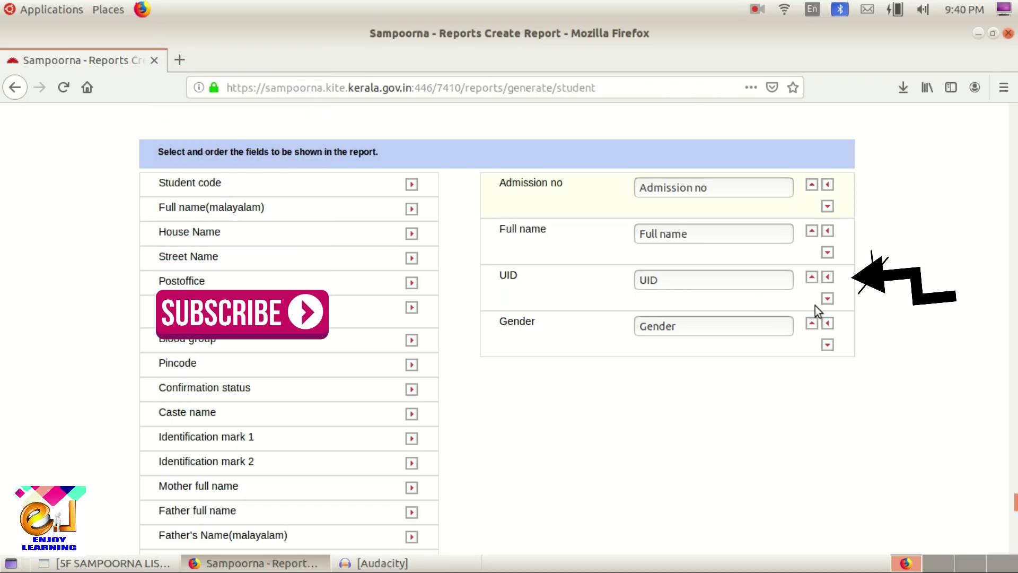
{"action": "left_click", "coordinate": [828, 278]}
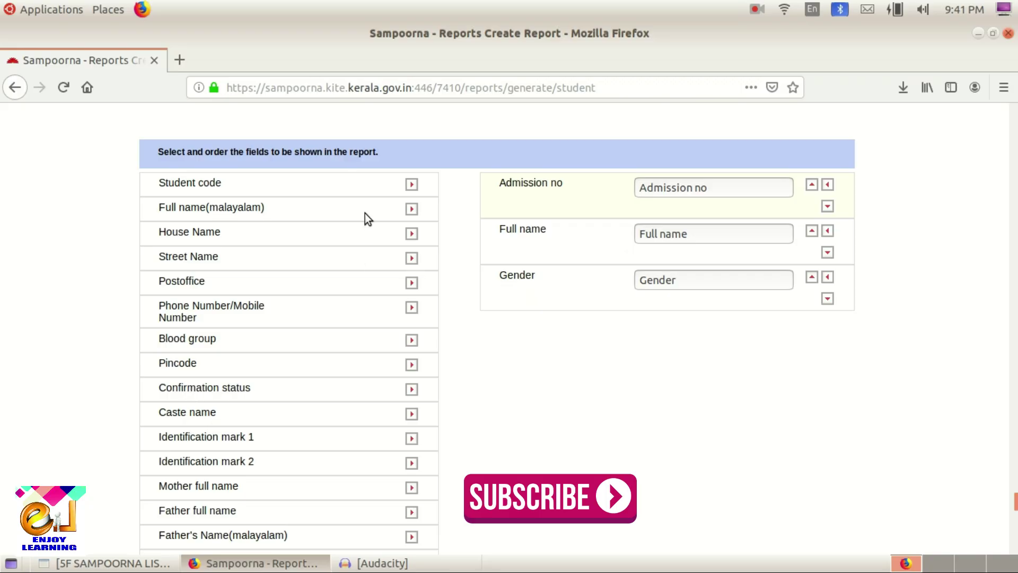
Save the new student report with its chosen fields
{"action": "scroll", "coordinate": [365, 214], "scroll_direction": "down", "scroll_amount": 15}
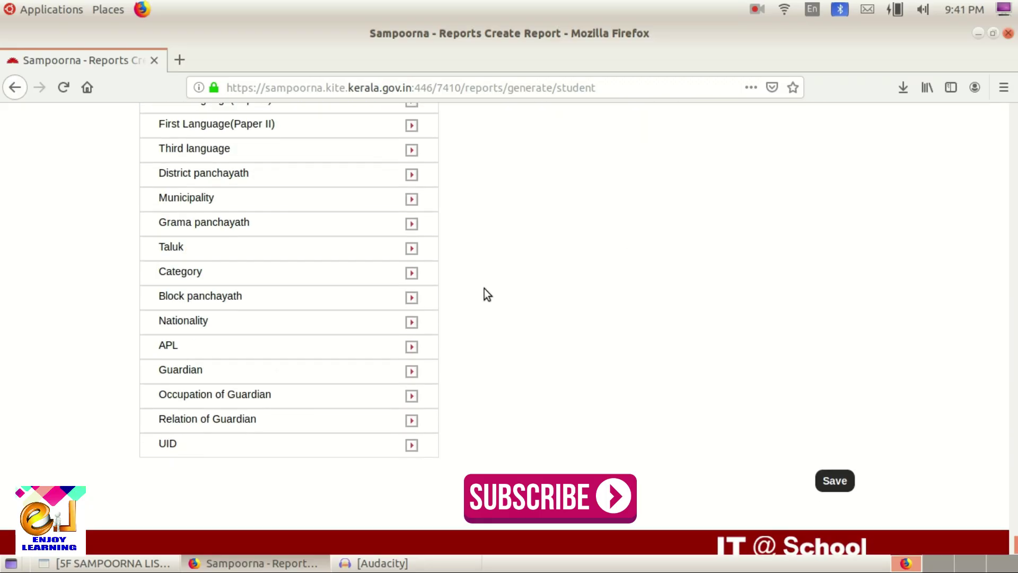
{"action": "scroll", "coordinate": [487, 294], "scroll_direction": "down", "scroll_amount": 1}
{"action": "left_click", "coordinate": [844, 470]}
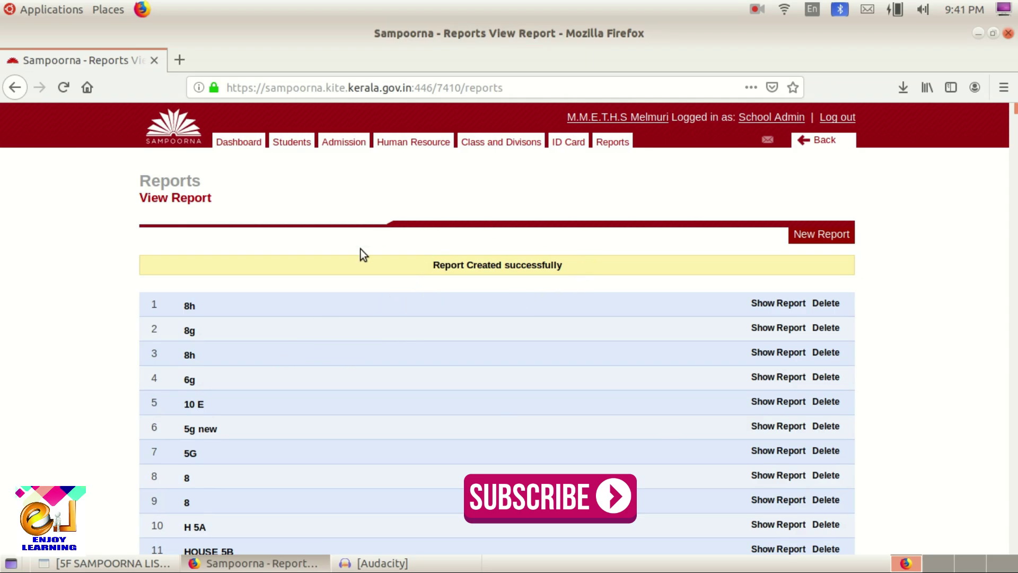
Open the newly created report "my report new" at the end of the report list
{"action": "scroll", "coordinate": [584, 275], "scroll_direction": "down", "scroll_amount": 15}
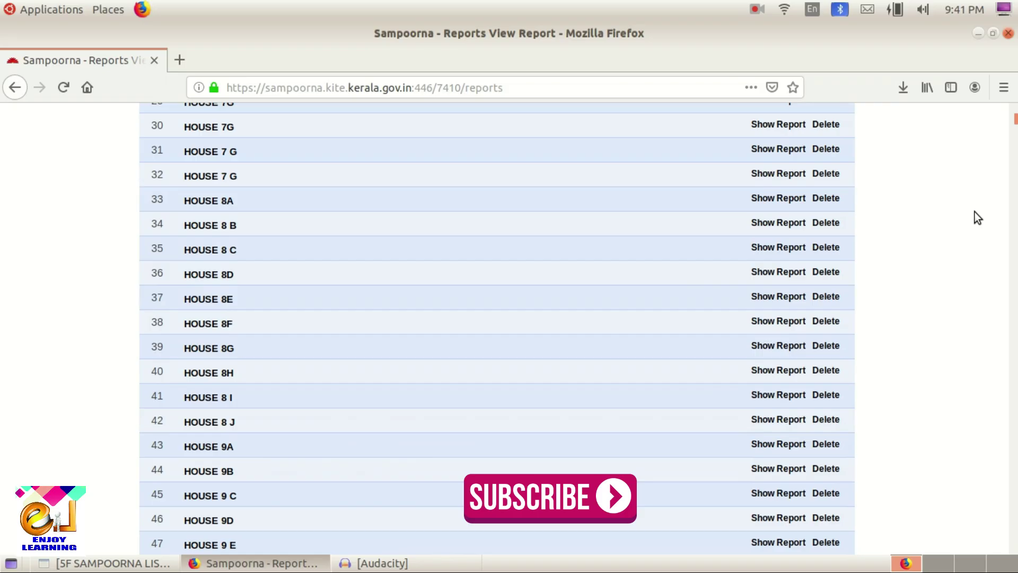
{"action": "scroll", "coordinate": [684, 252], "scroll_direction": "up", "scroll_amount": 6}
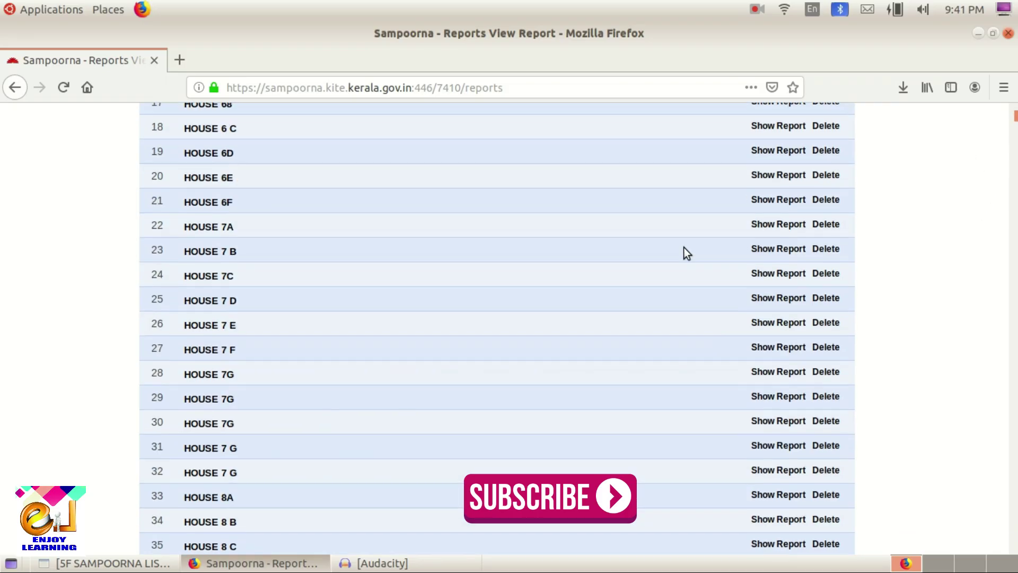
{"action": "key", "text": "End"}
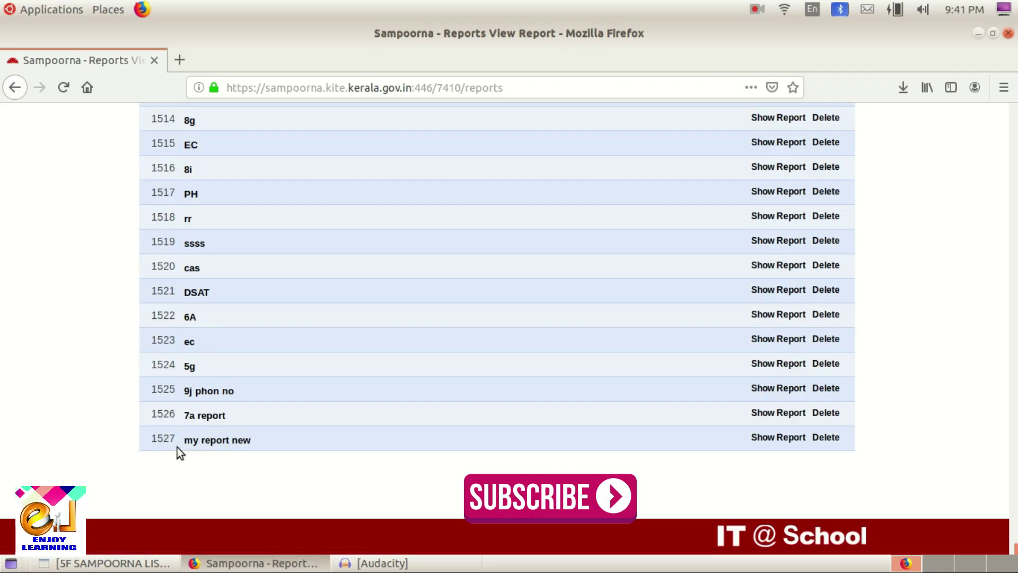
{"action": "left_click", "coordinate": [233, 441]}
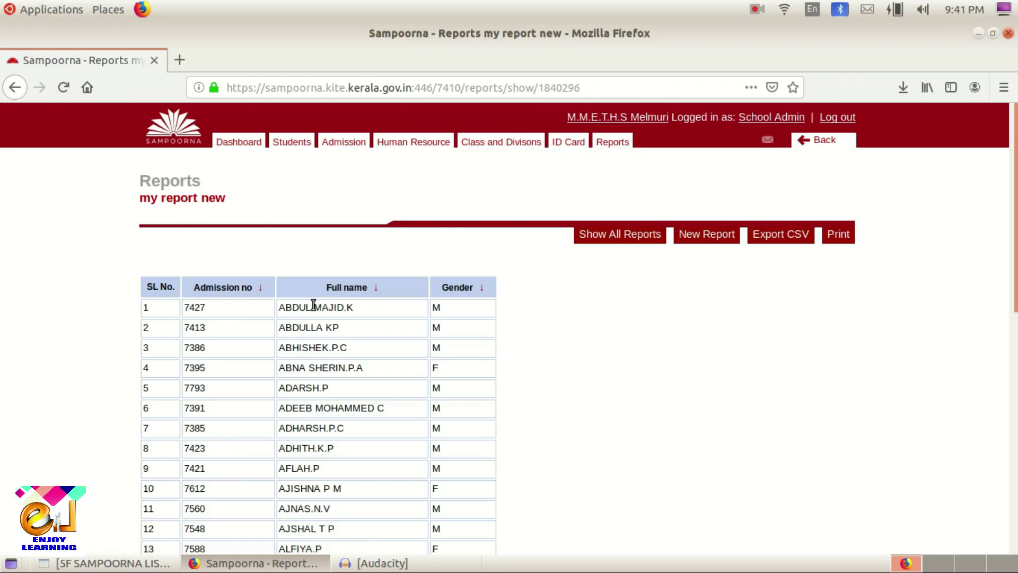
Look through the student rows on both pages of "my report new"
{"action": "scroll", "coordinate": [253, 340], "scroll_direction": "down", "scroll_amount": 8}
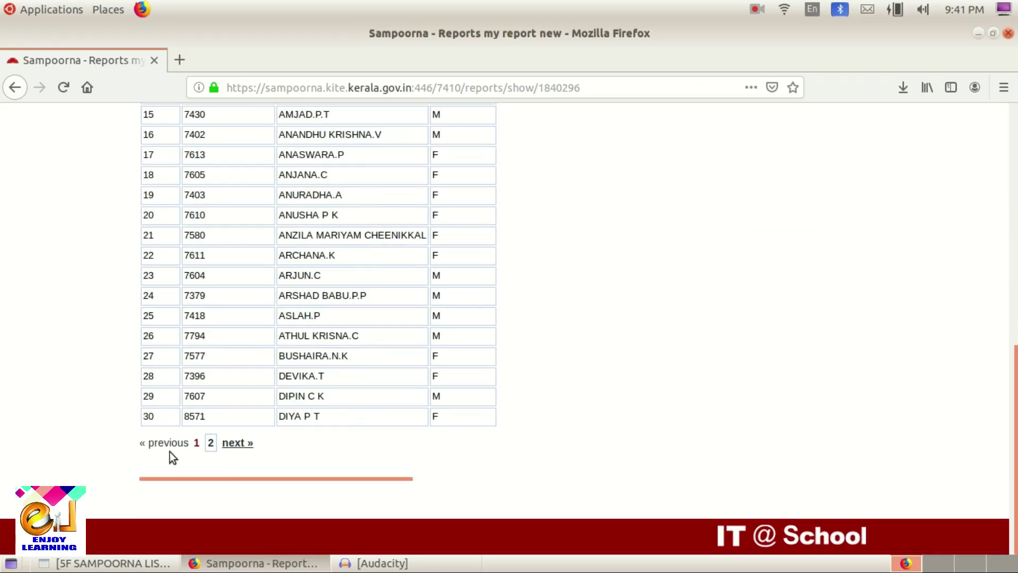
{"action": "left_click", "coordinate": [211, 442]}
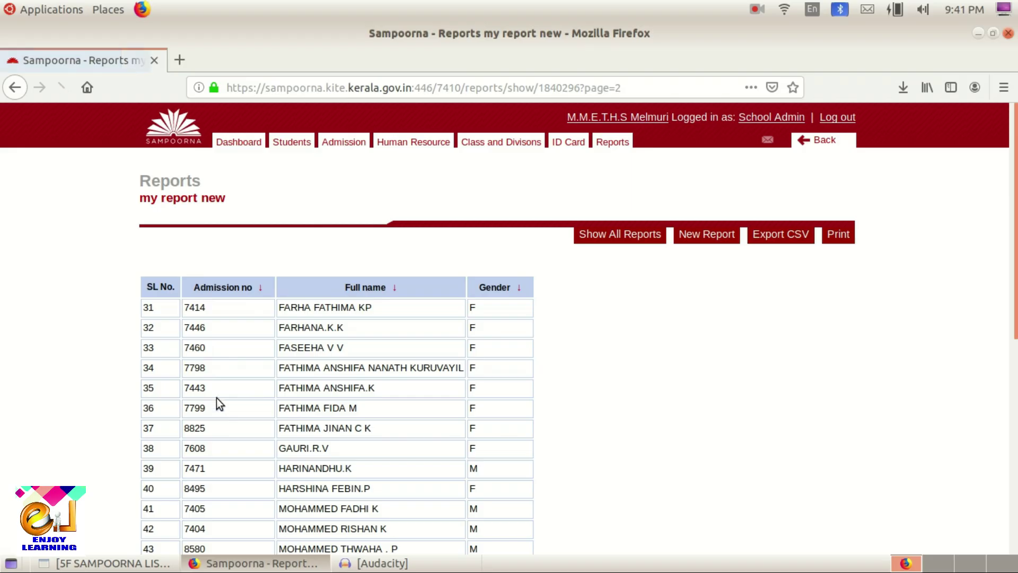
{"action": "scroll", "coordinate": [216, 401], "scroll_direction": "down", "scroll_amount": 6}
{"action": "scroll", "coordinate": [216, 401], "scroll_direction": "up", "scroll_amount": 4}
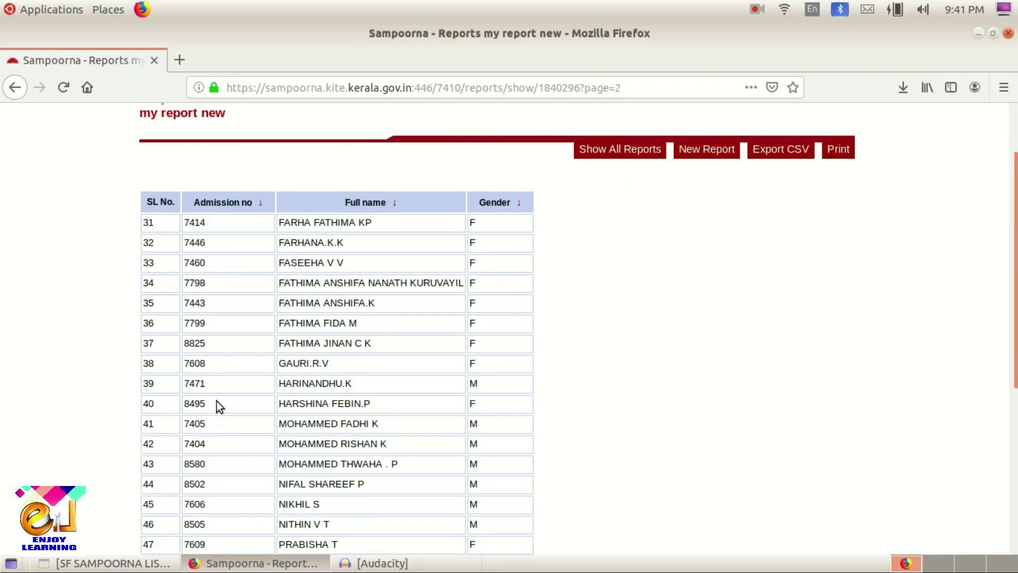
{"action": "scroll", "coordinate": [216, 401], "scroll_direction": "up", "scroll_amount": 2}
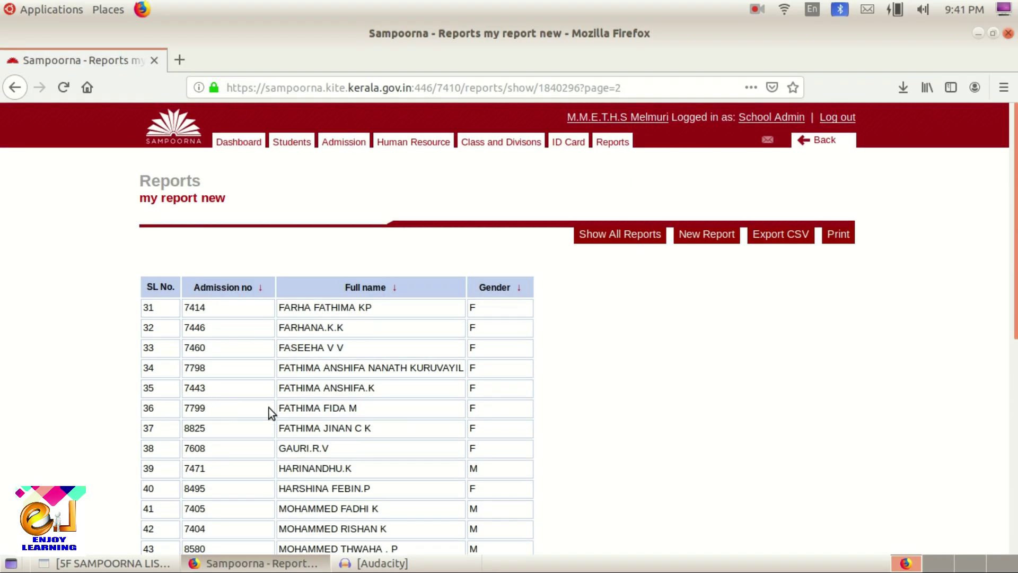
Export the report as a spreadsheet and open my report new-01_09_2019.xls in LibreOffice Calc
{"action": "left_click", "coordinate": [781, 239]}
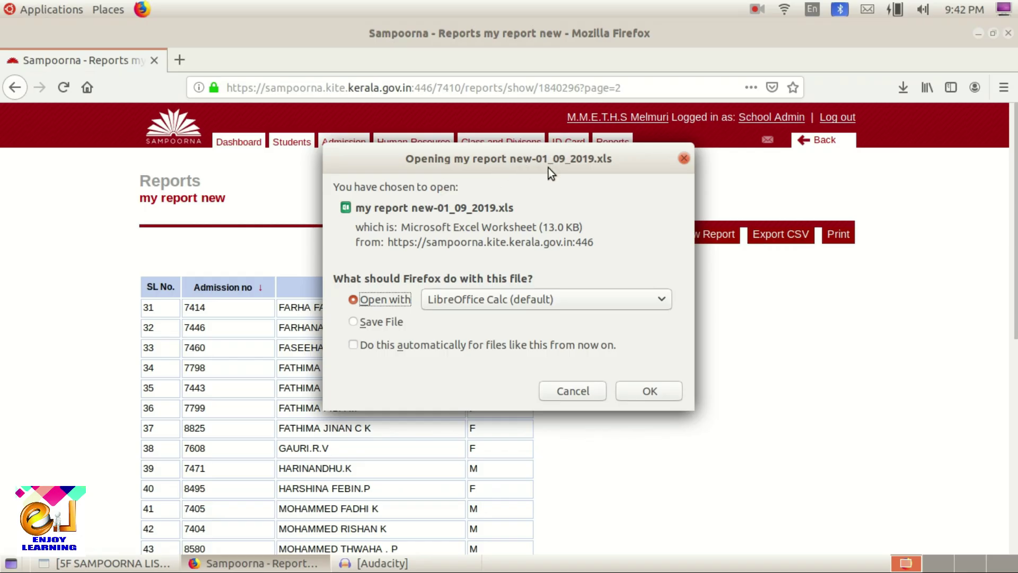
{"action": "left_click", "coordinate": [495, 301]}
{"action": "left_click", "coordinate": [649, 396]}
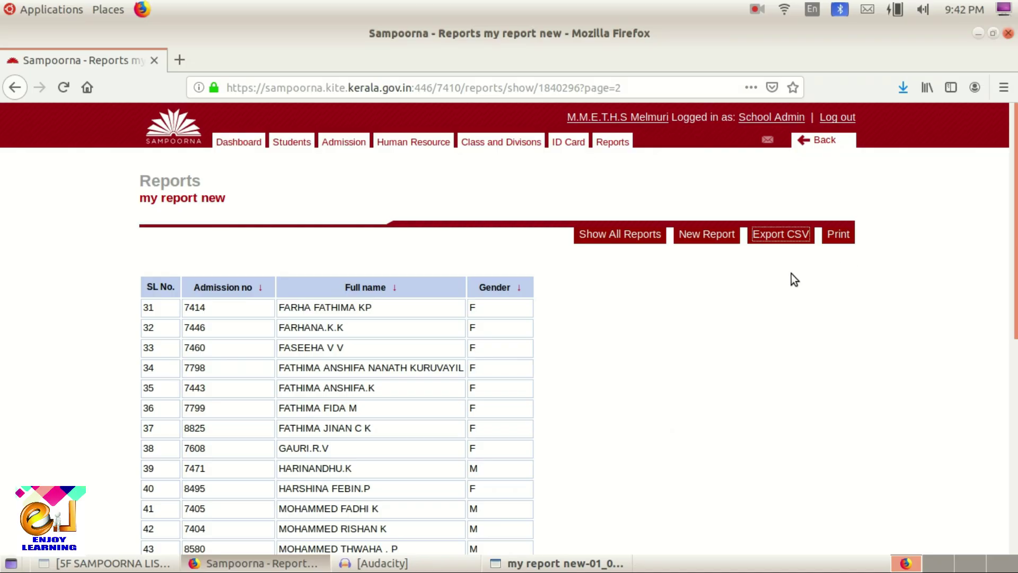
{"action": "left_click", "coordinate": [902, 90]}
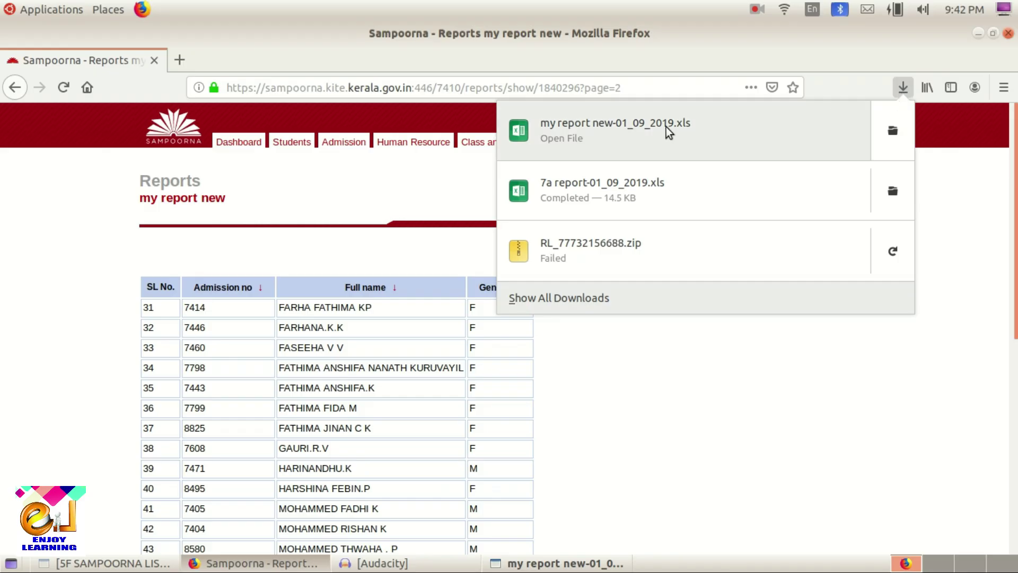
{"action": "left_click", "coordinate": [568, 138]}
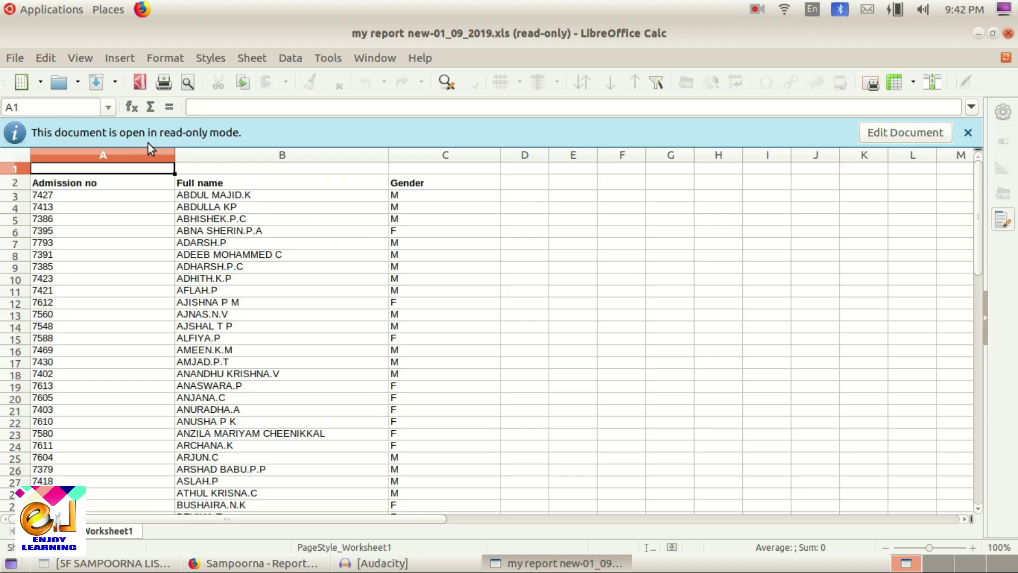
Check a few cells of the exported sheet and enable editing for the read-only document
{"action": "left_click", "coordinate": [228, 232]}
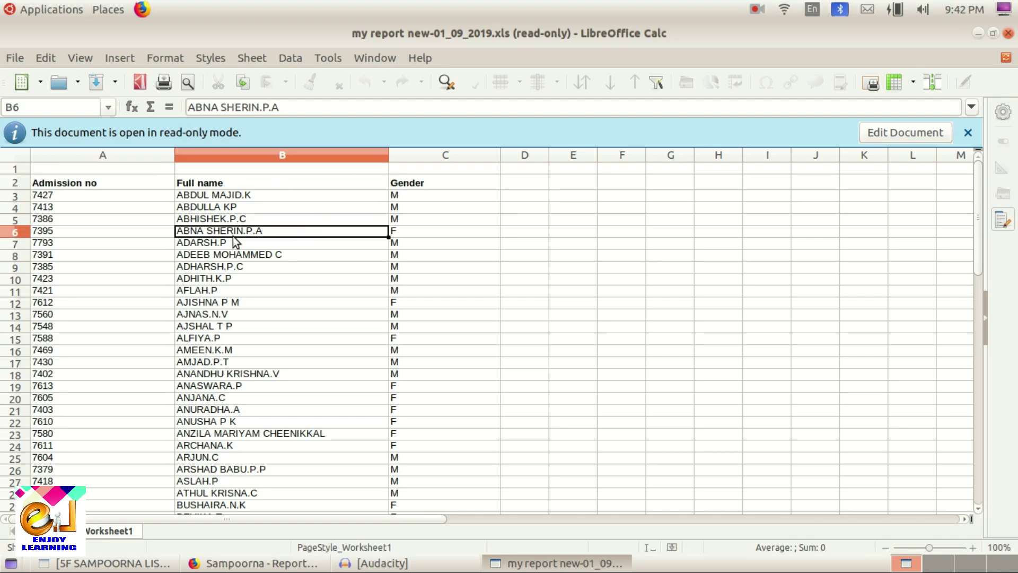
{"action": "left_click", "coordinate": [159, 243]}
{"action": "left_click", "coordinate": [239, 195]}
{"action": "left_click", "coordinate": [434, 327]}
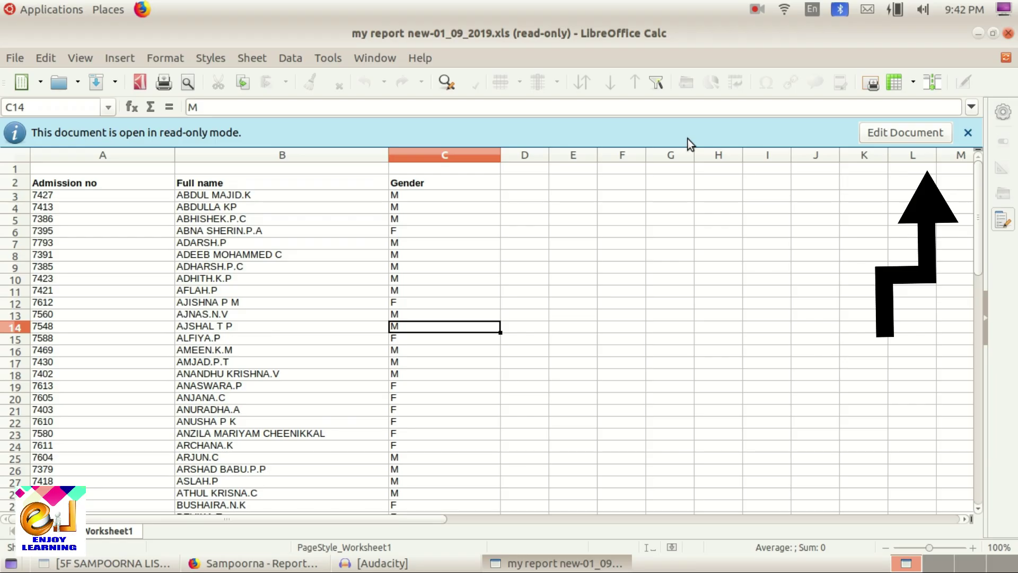
{"action": "left_click", "coordinate": [912, 134]}
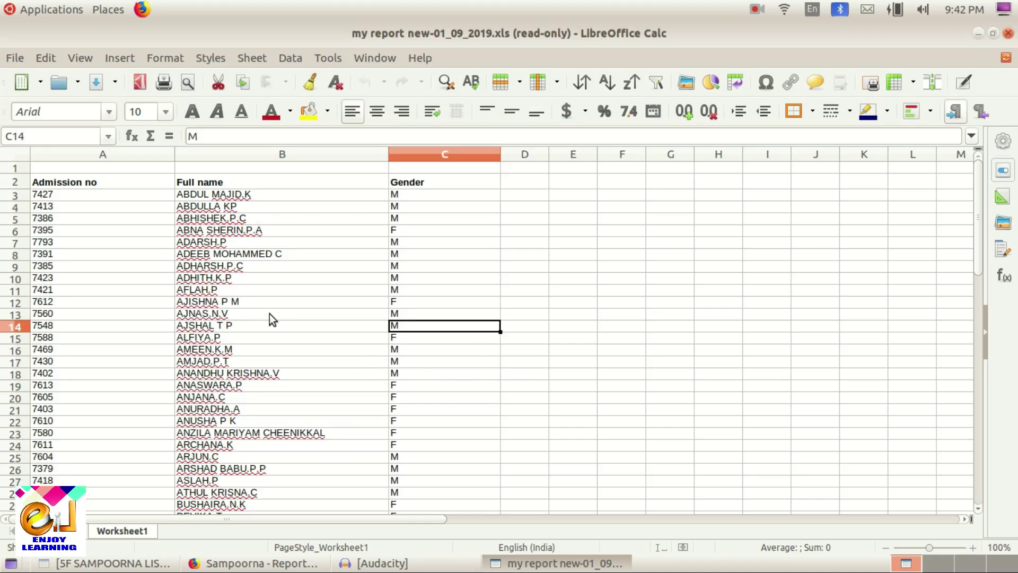
Look through the admission numbers, full names and genders in all exported student rows
{"action": "scroll", "coordinate": [275, 285], "scroll_direction": "down", "scroll_amount": 1}
{"action": "scroll", "coordinate": [300, 284], "scroll_direction": "up", "scroll_amount": 1}
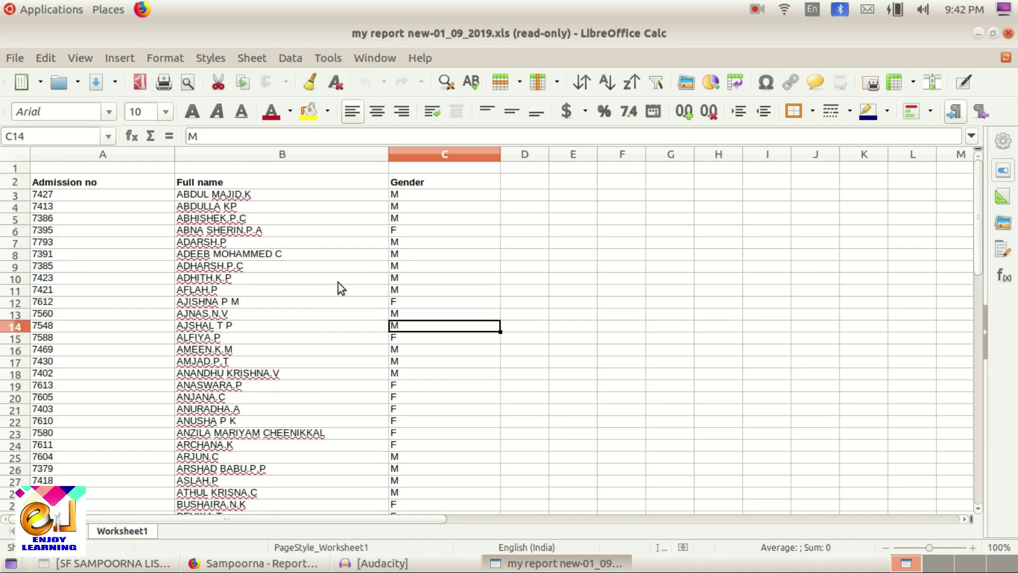
{"action": "left_click", "coordinate": [419, 196]}
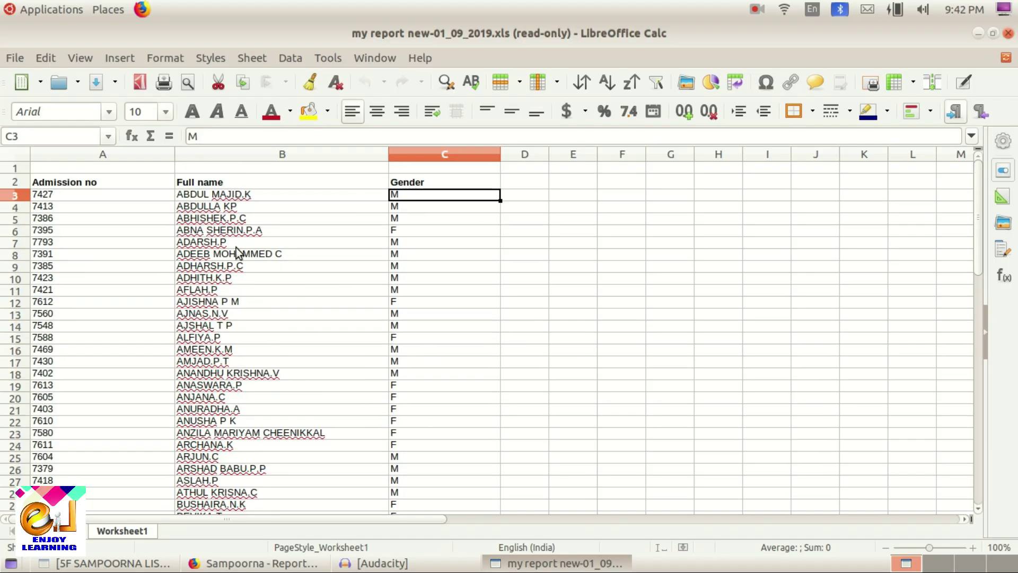
{"action": "scroll", "coordinate": [265, 406], "scroll_direction": "down", "scroll_amount": 3}
{"action": "scroll", "coordinate": [284, 401], "scroll_direction": "down", "scroll_amount": 13}
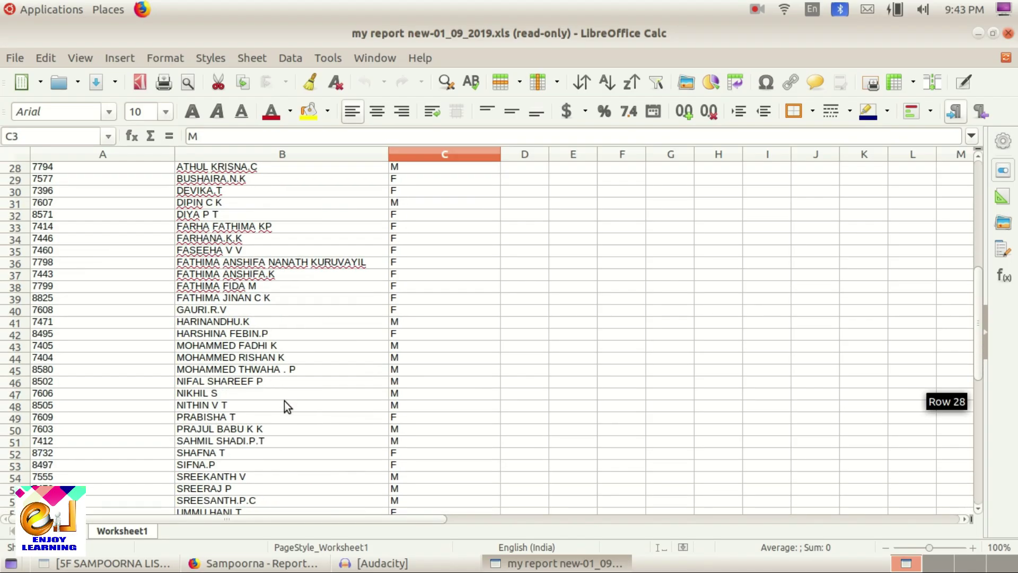
{"action": "scroll", "coordinate": [284, 401], "scroll_direction": "up", "scroll_amount": 13}
{"action": "scroll", "coordinate": [286, 398], "scroll_direction": "up", "scroll_amount": 3}
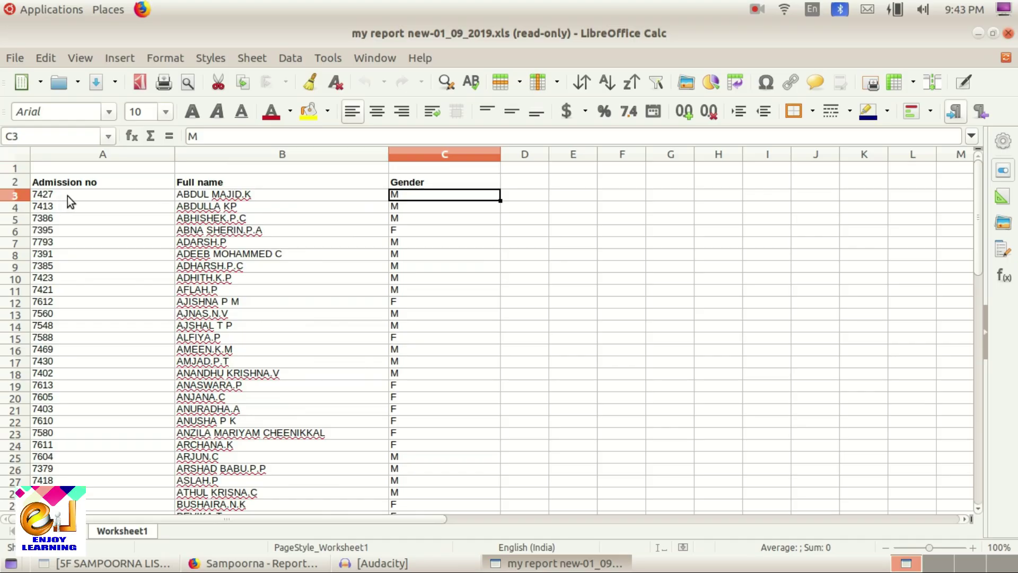
Sort the student rows in A3:C57 by gender, using Column C in ascending order as the first sort key
{"action": "left_click_drag", "start_coordinate": [64, 193], "coordinate": [414, 256]}
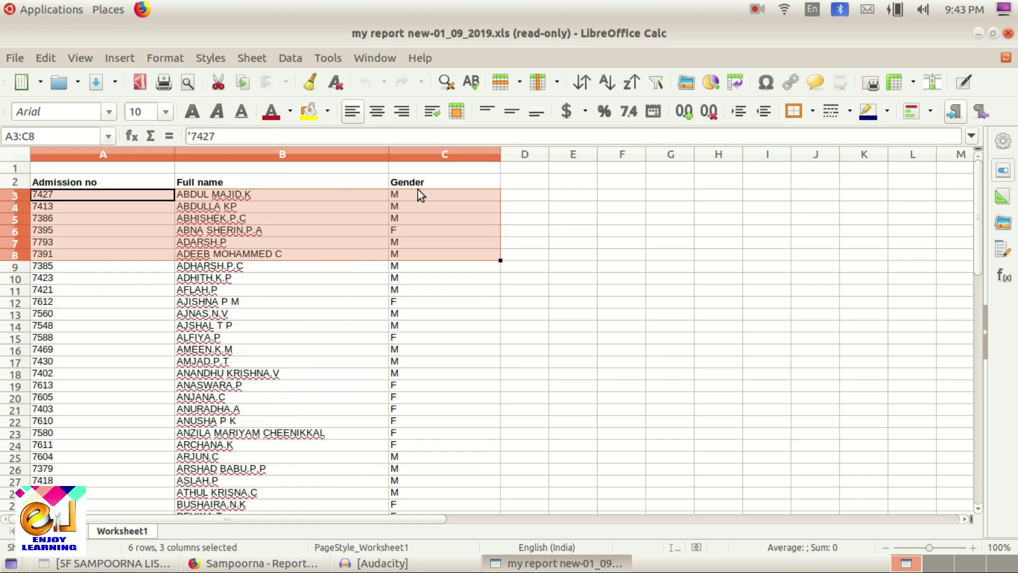
{"action": "left_click", "coordinate": [553, 229]}
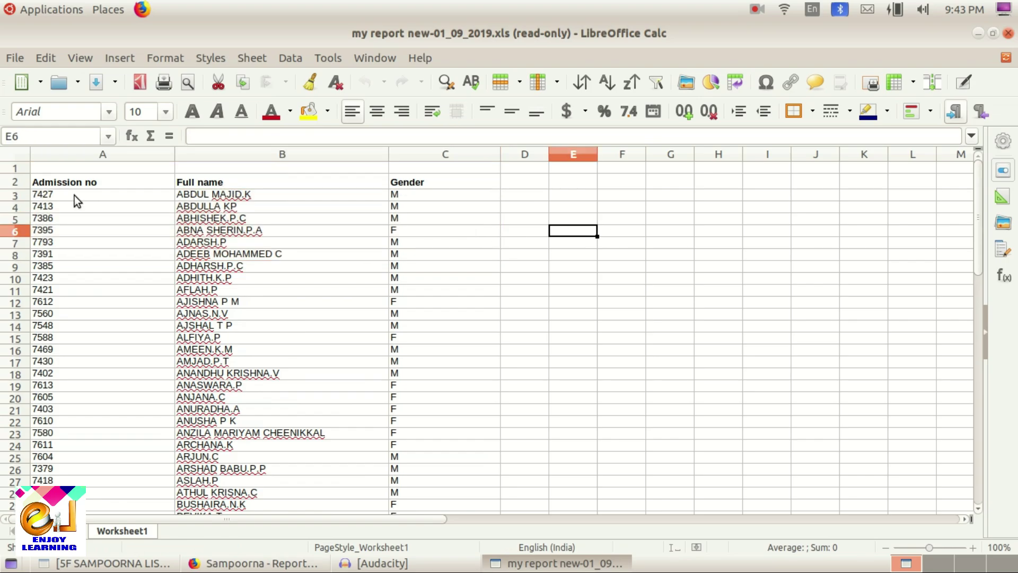
{"action": "left_click_drag", "start_coordinate": [74, 195], "coordinate": [407, 303]}
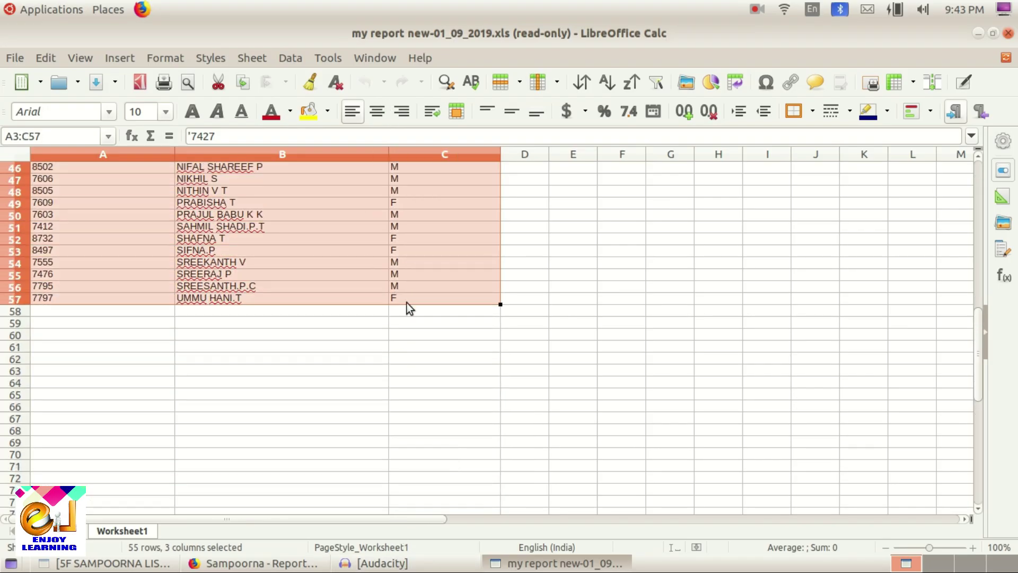
{"action": "scroll", "coordinate": [350, 247], "scroll_direction": "up", "scroll_amount": 15}
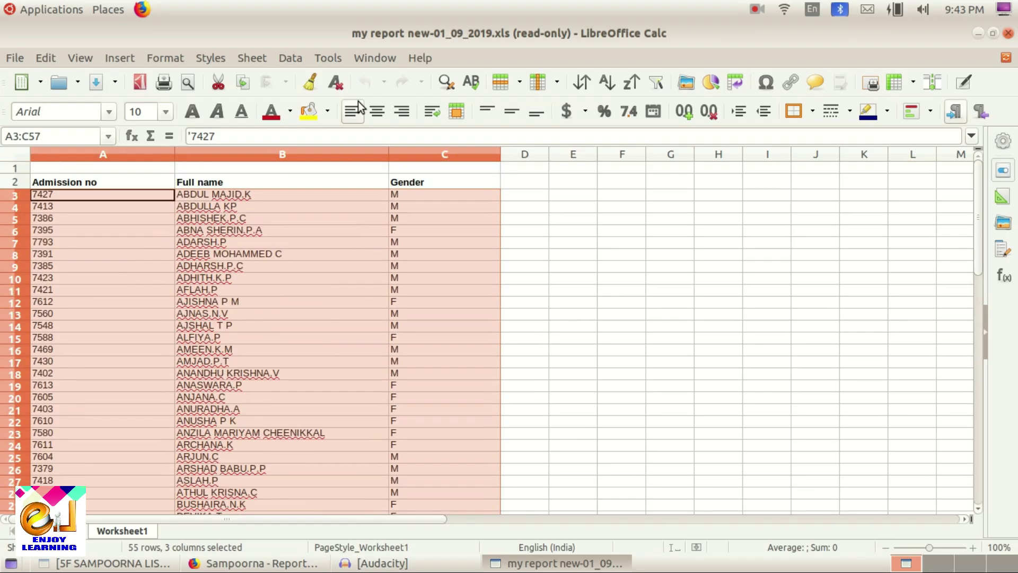
{"action": "left_click", "coordinate": [292, 59]}
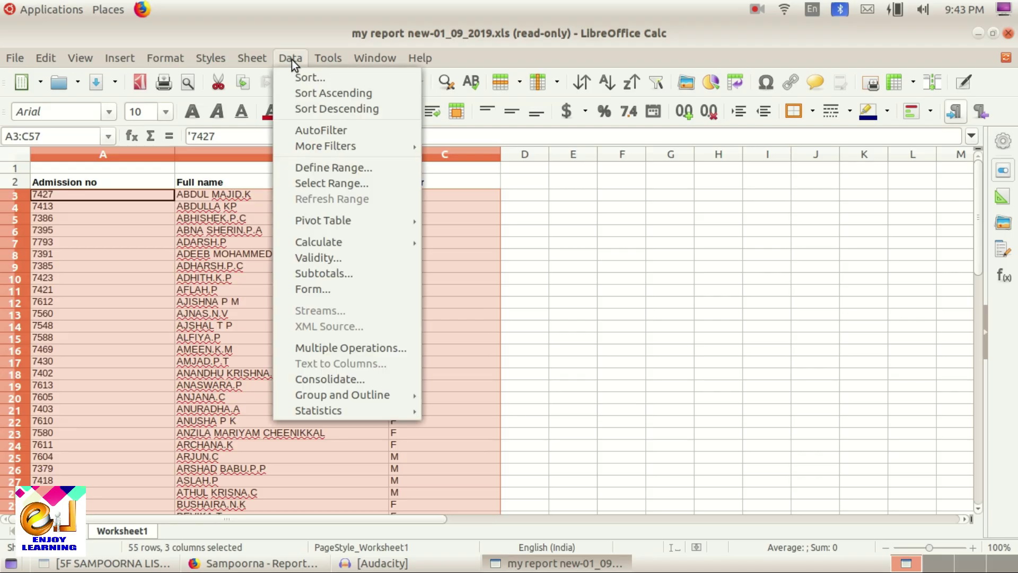
{"action": "left_click", "coordinate": [319, 79]}
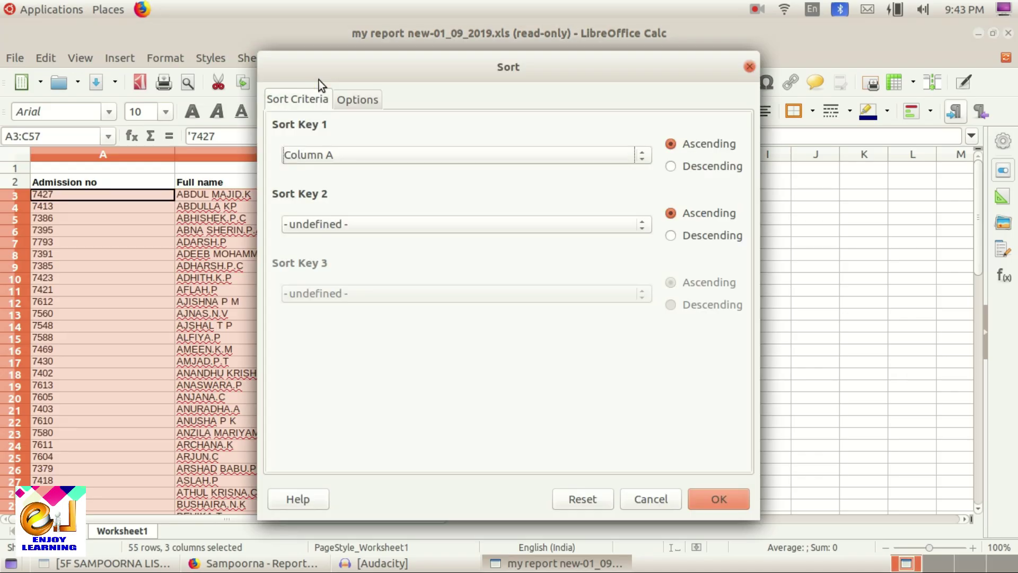
{"action": "left_click_drag", "start_coordinate": [434, 57], "coordinate": [680, 125]}
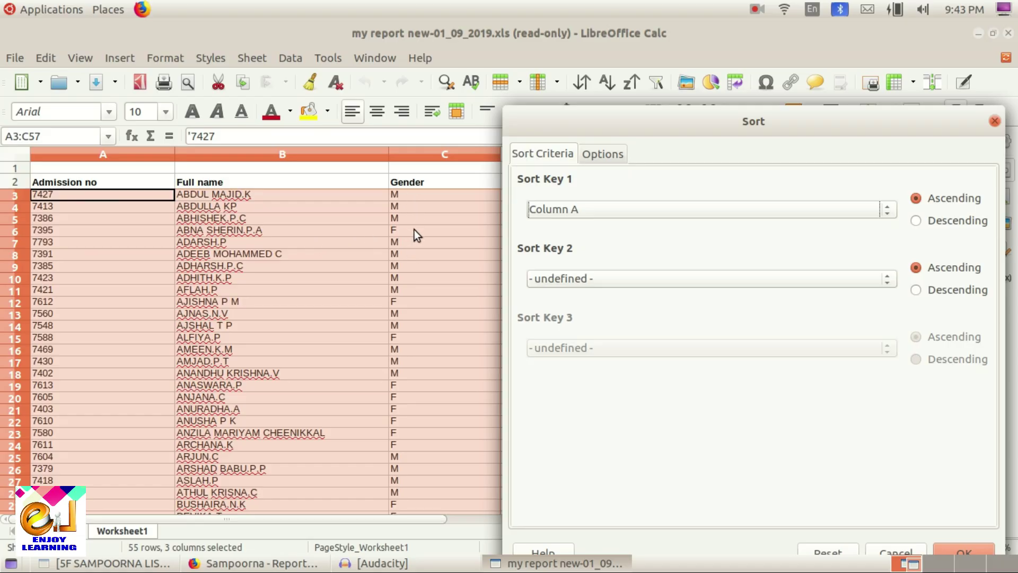
{"action": "left_click", "coordinate": [602, 210]}
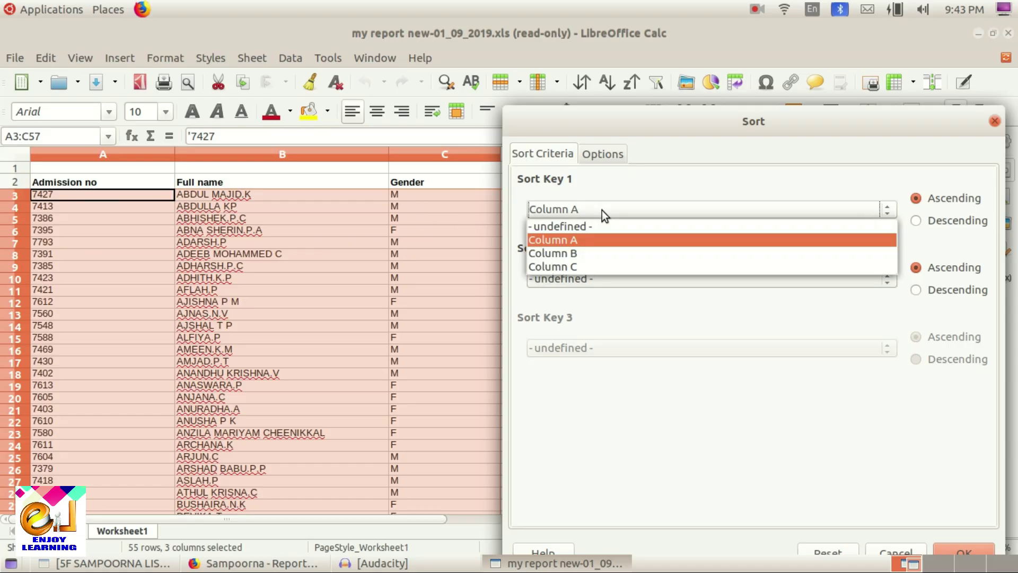
{"action": "left_click", "coordinate": [572, 267]}
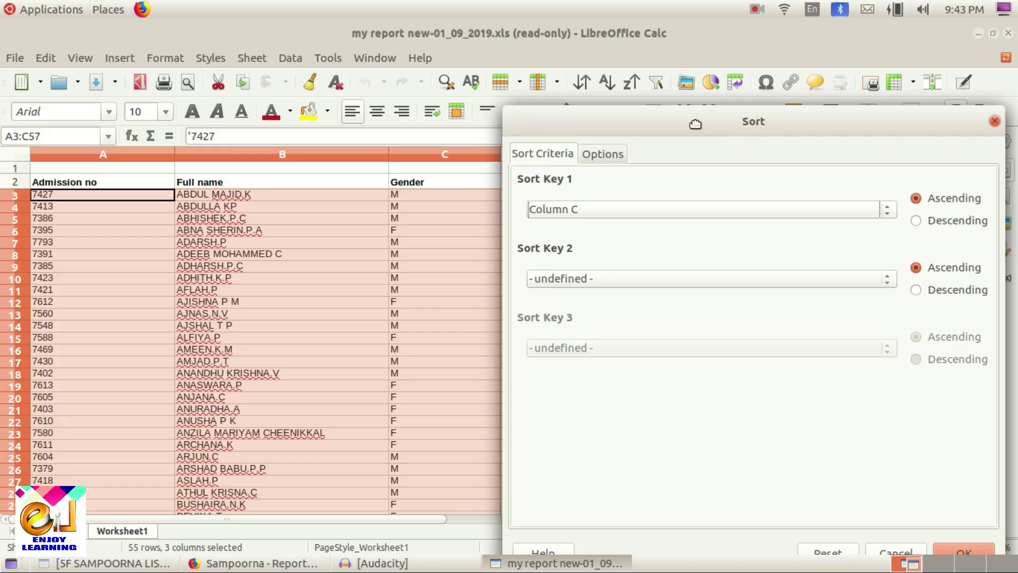
{"action": "left_click_drag", "start_coordinate": [695, 125], "coordinate": [695, 68]}
{"action": "left_click", "coordinate": [954, 497]}
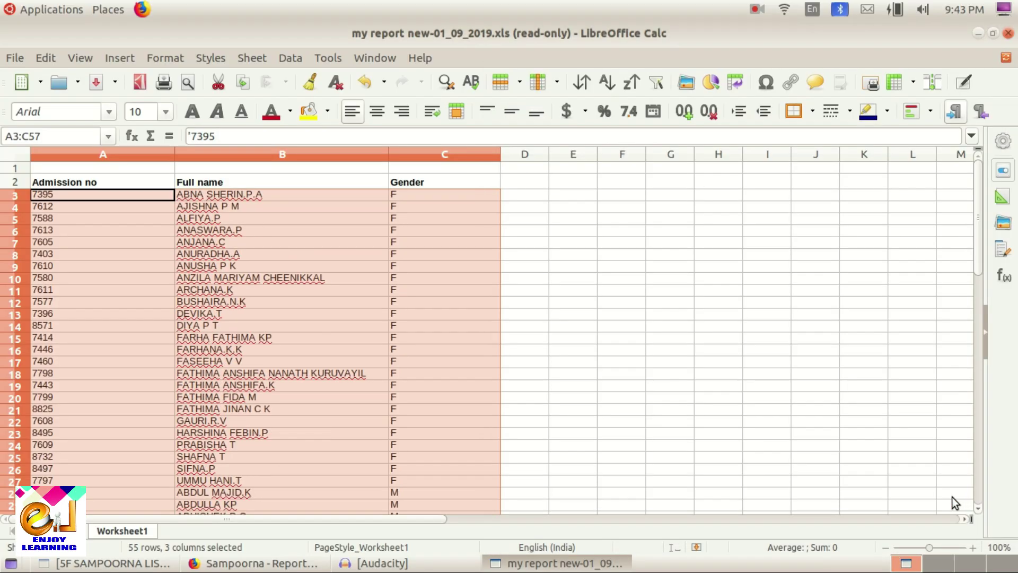
{"action": "left_click", "coordinate": [583, 247]}
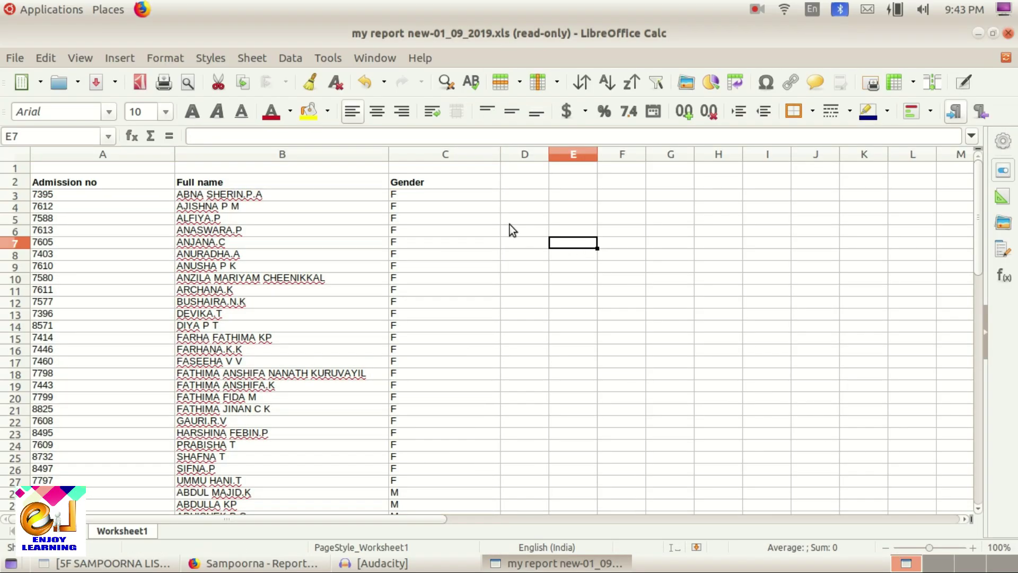
Examine the sorted student list to see where the F rows end and the M rows begin
{"action": "left_click", "coordinate": [429, 196]}
{"action": "scroll", "coordinate": [417, 212], "scroll_direction": "down", "scroll_amount": 4}
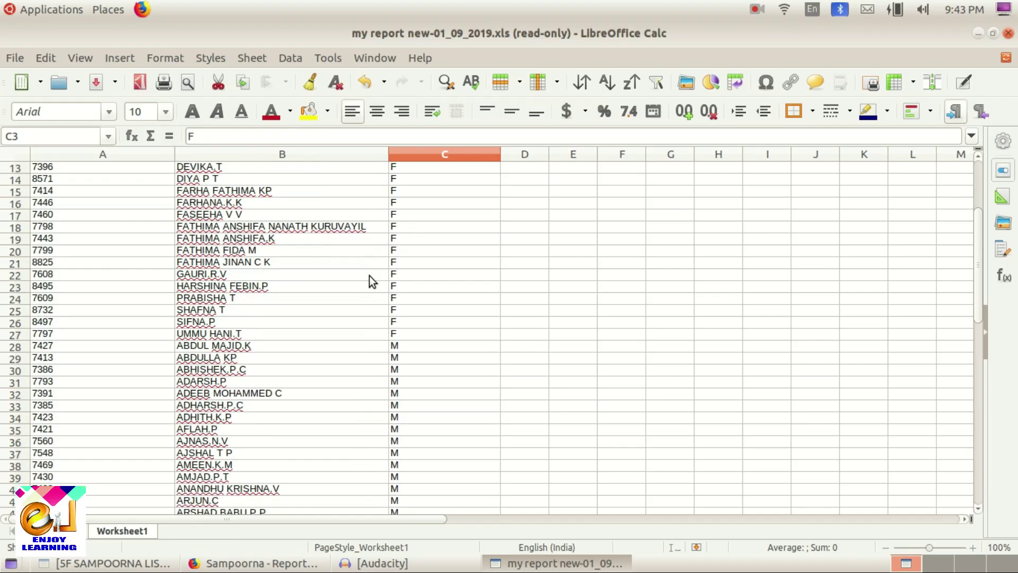
{"action": "left_click", "coordinate": [415, 335]}
{"action": "left_click", "coordinate": [293, 336]}
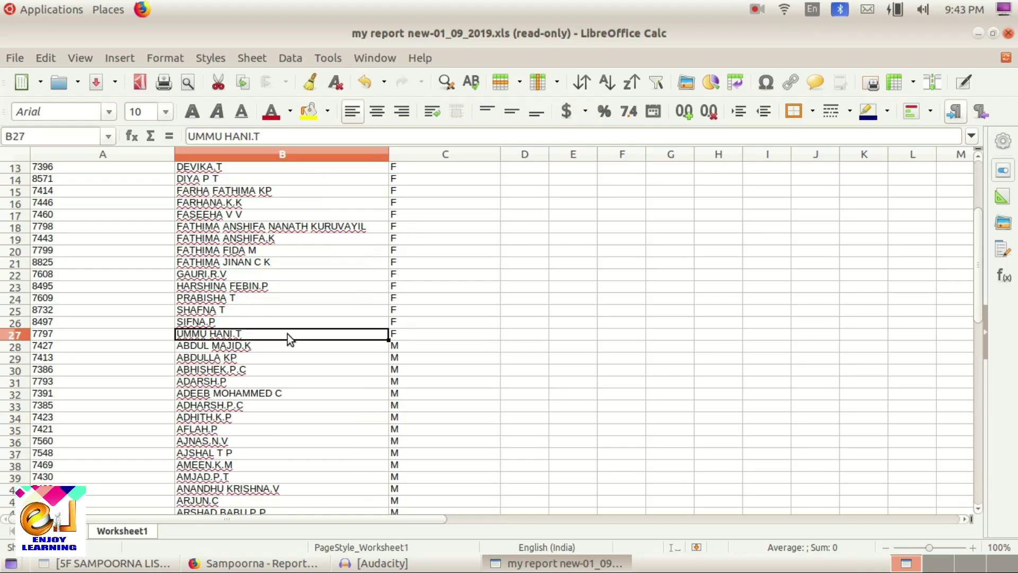
{"action": "scroll", "coordinate": [264, 311], "scroll_direction": "up", "scroll_amount": 4}
{"action": "scroll", "coordinate": [250, 235], "scroll_direction": "down", "scroll_amount": 5}
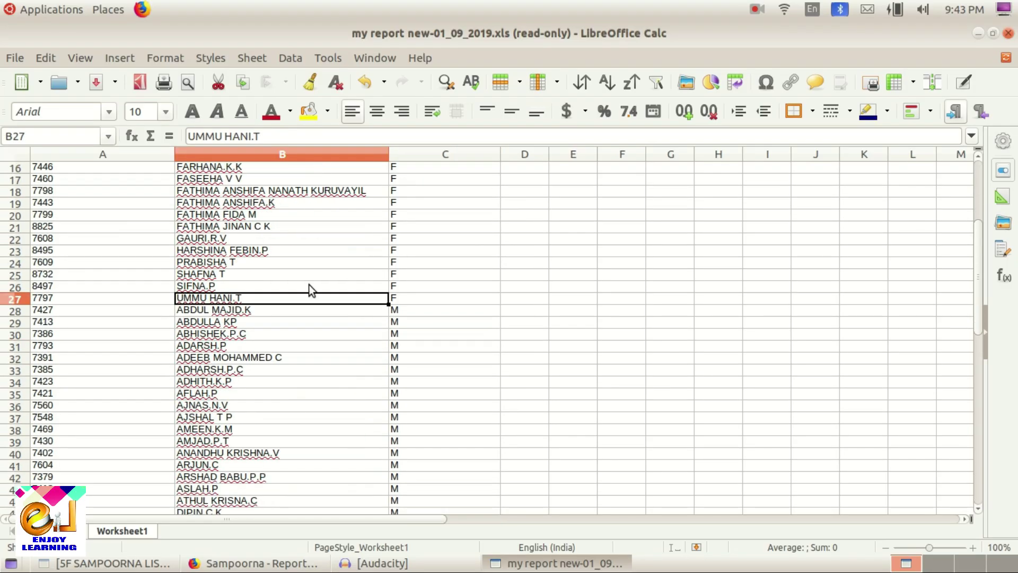
{"action": "left_click", "coordinate": [405, 319]}
{"action": "key", "text": "Up"}
{"action": "key", "text": "Up"}
{"action": "left_click", "coordinate": [347, 311]}
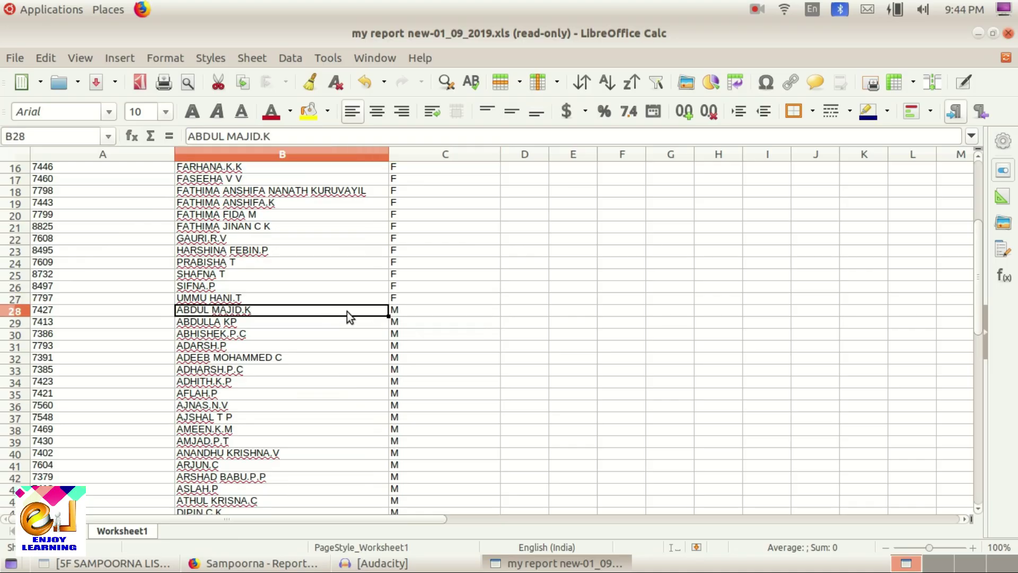
{"action": "key", "text": "Right"}
{"action": "scroll", "coordinate": [259, 319], "scroll_direction": "down", "scroll_amount": 6}
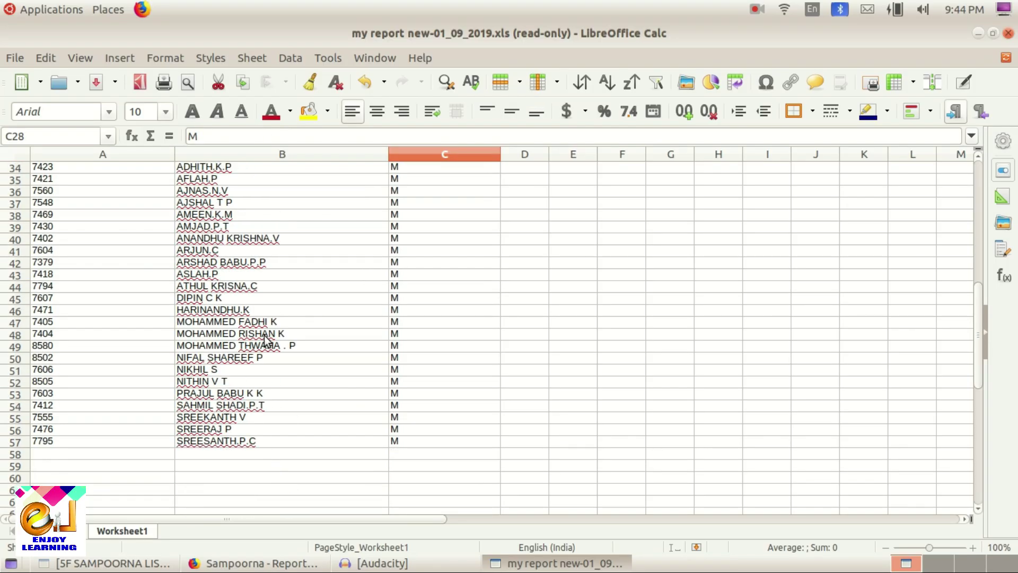
{"action": "scroll", "coordinate": [265, 337], "scroll_direction": "up", "scroll_amount": 11}
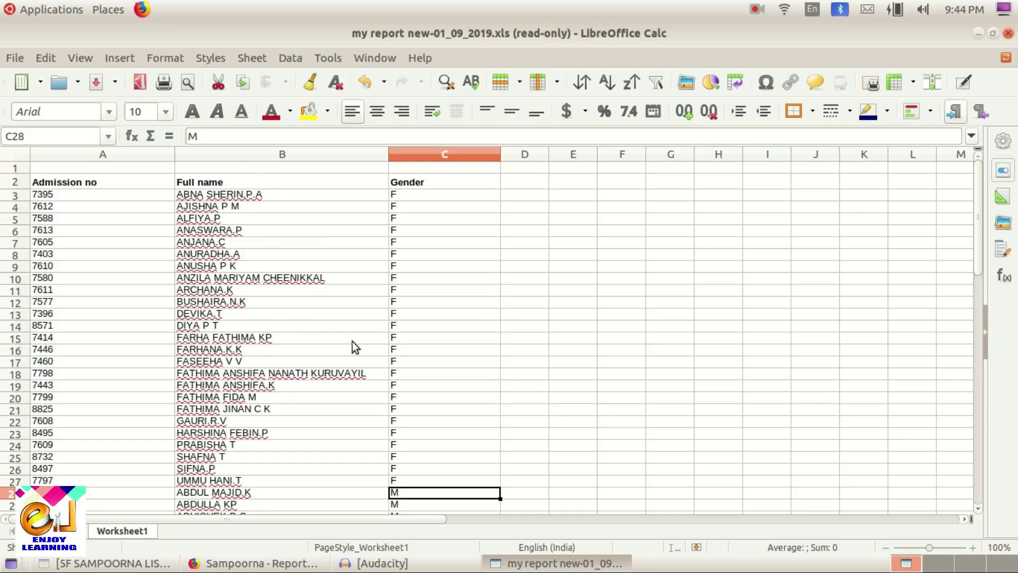
Narrow the Admission no and Full name columns to fit their contents more closely
{"action": "left_click_drag", "start_coordinate": [175, 152], "coordinate": [114, 152]}
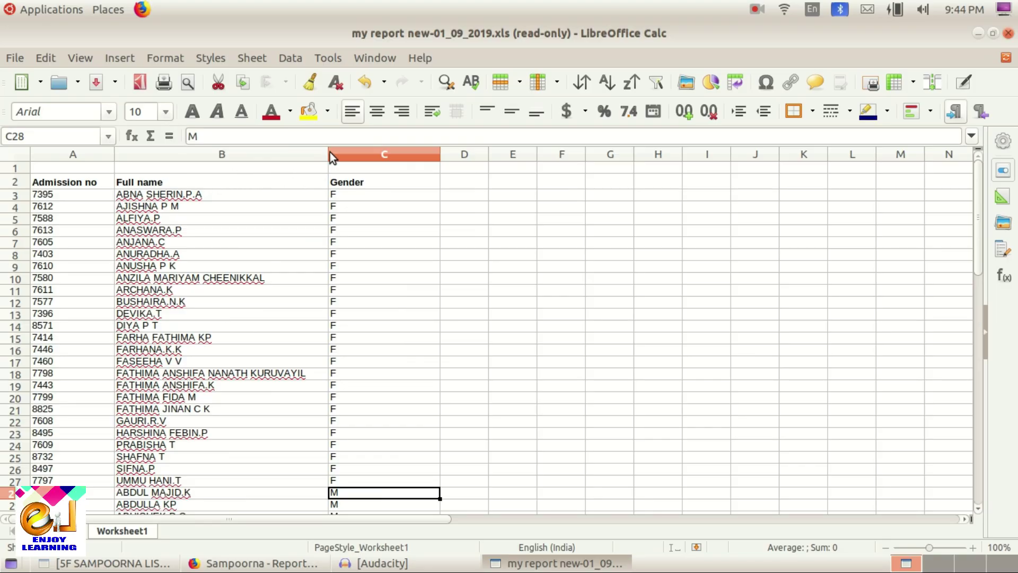
{"action": "left_click_drag", "start_coordinate": [330, 153], "coordinate": [321, 154]}
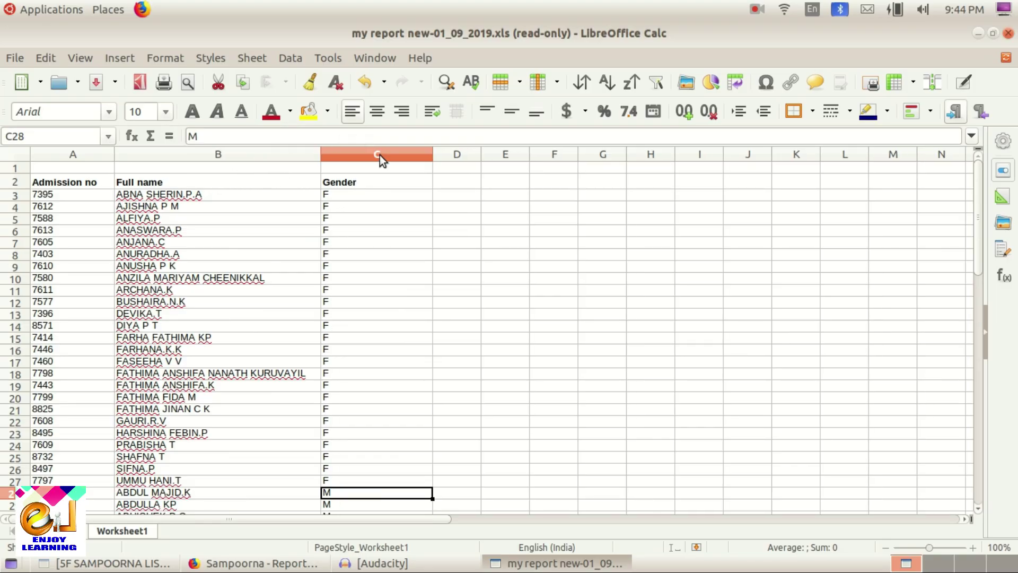